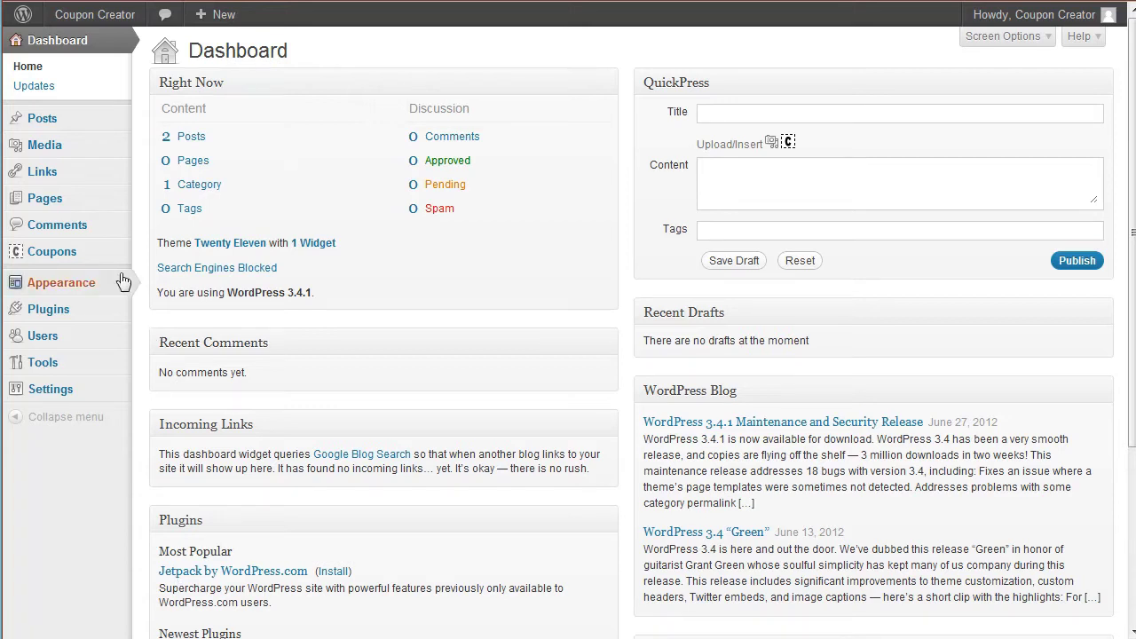
# Start a new coupon from the Coupons section
pyautogui.click(85, 254)
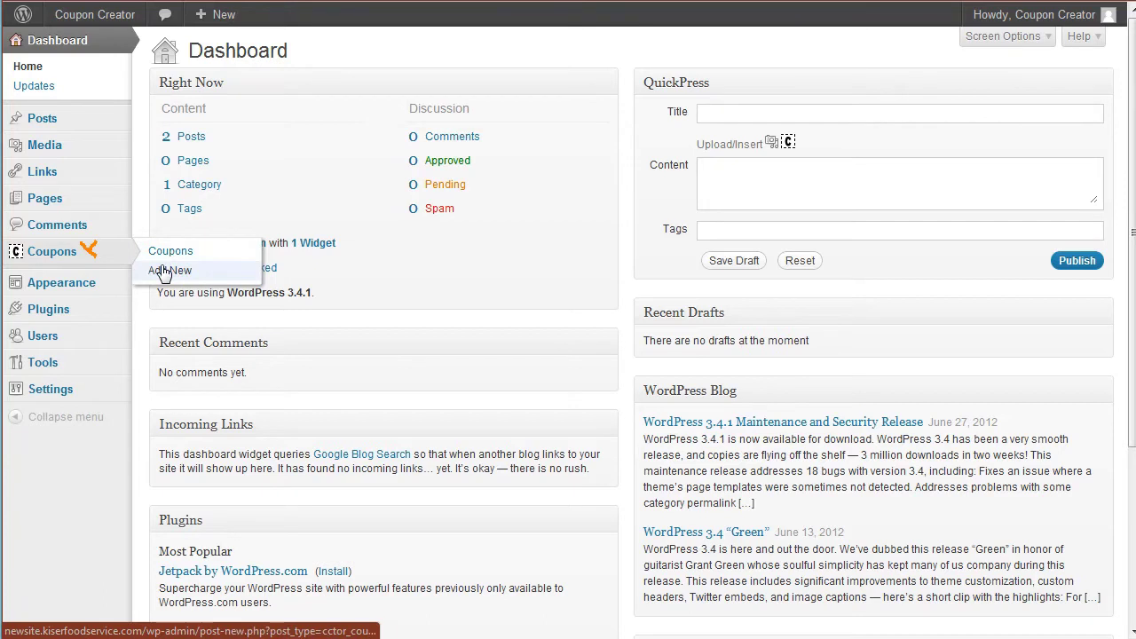
pyautogui.click(164, 270)
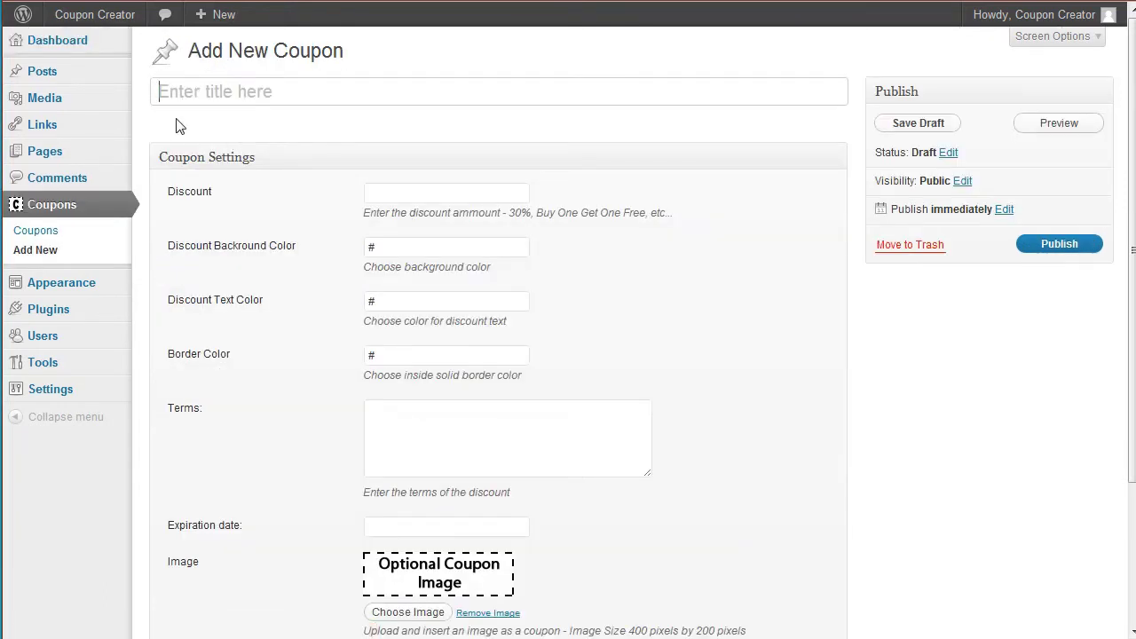
pyautogui.hotkey('ctrl', 'shift', 'd')
pyautogui.moveTo(140, 92)
pyautogui.mouseDown()
pyautogui.moveTo(161, 109)
pyautogui.moveTo(132, 141)
pyautogui.mouseUp()
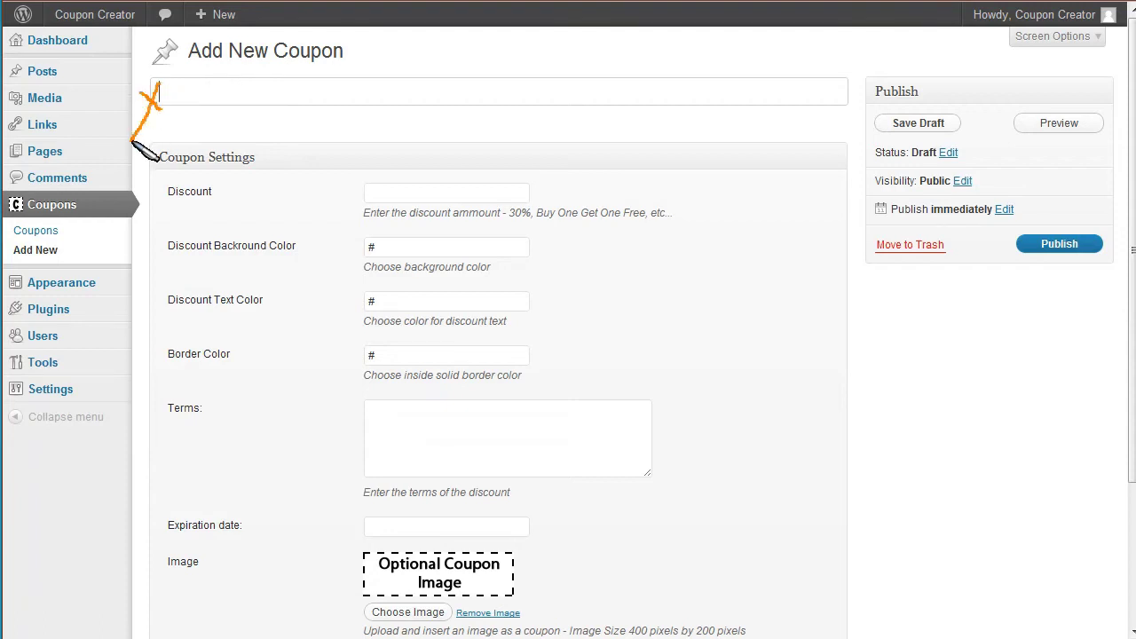
pyautogui.moveTo(246, 519)
pyautogui.mouseDown()
pyautogui.moveTo(265, 536)
pyautogui.moveTo(254, 528)
pyautogui.mouseUp()
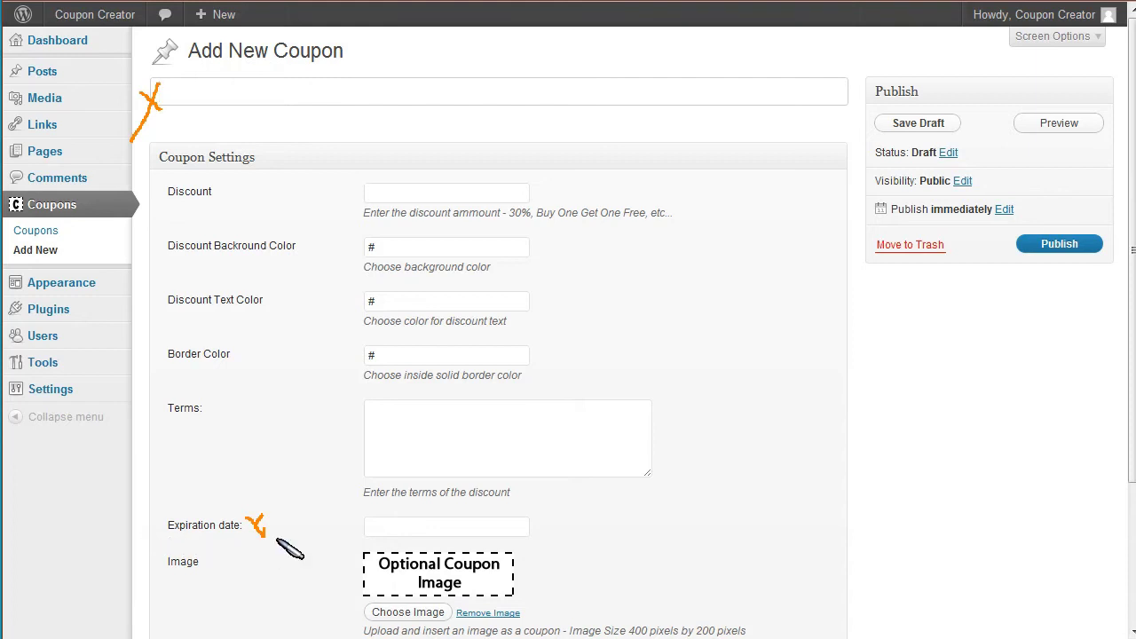
pyautogui.moveTo(319, 210)
pyautogui.mouseDown()
pyautogui.moveTo(295, 370)
pyautogui.moveTo(318, 407)
pyautogui.mouseUp()
pyautogui.press('Escape')
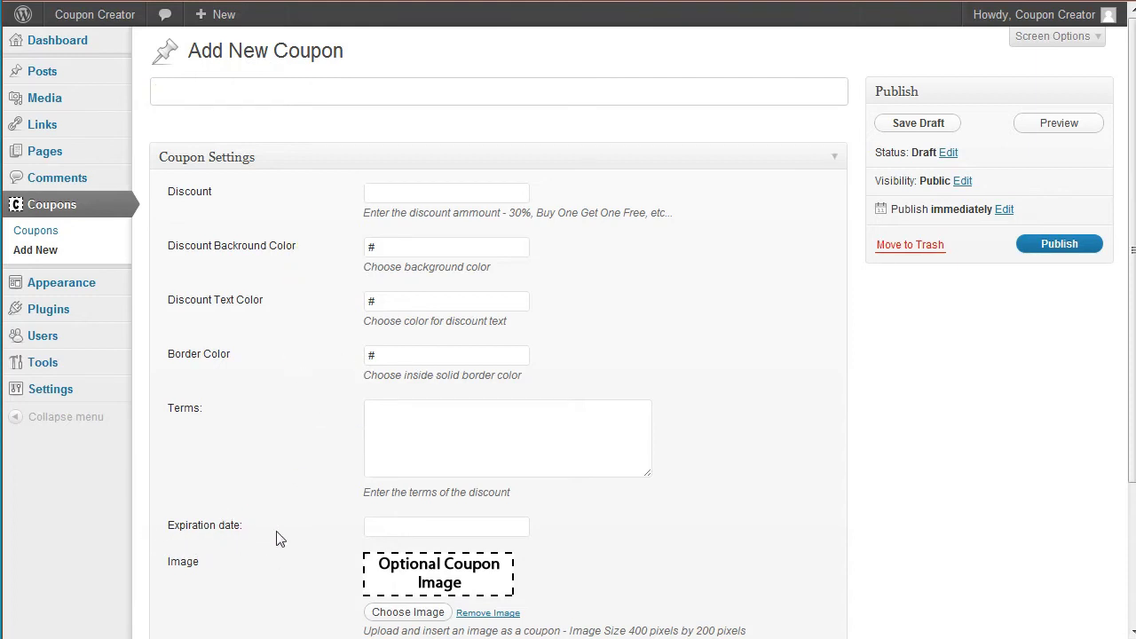
pyautogui.moveTo(247, 520)
pyautogui.mouseDown()
pyautogui.moveTo(271, 538)
pyautogui.moveTo(259, 551)
pyautogui.mouseUp()
pyautogui.press('Escape')
pyautogui.hotkey('ctrl', 'shift', 'd')
pyautogui.moveTo(213, 557)
pyautogui.mouseDown()
pyautogui.moveTo(235, 590)
pyautogui.moveTo(215, 579)
pyautogui.mouseUp()
pyautogui.press('Escape')
# Title the coupon "Sample Coupon Image" and set its expiration date to 09/14/2012
pyautogui.write('ple Coupon Image')
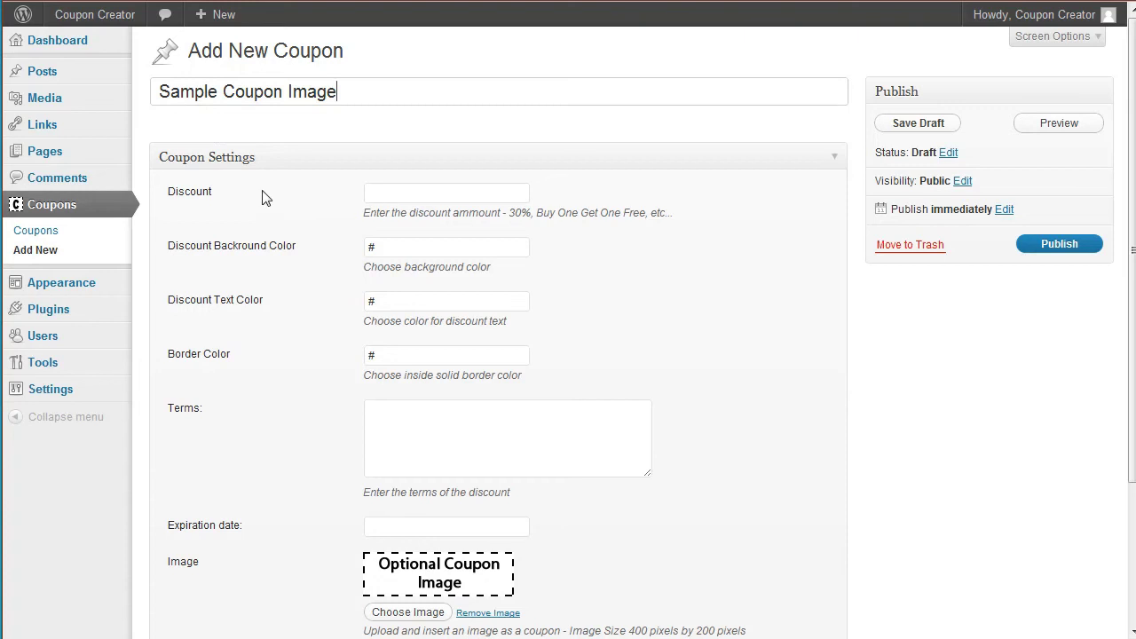
pyautogui.scroll(-1, 297, 387)
pyautogui.scroll(-1, 297, 386)
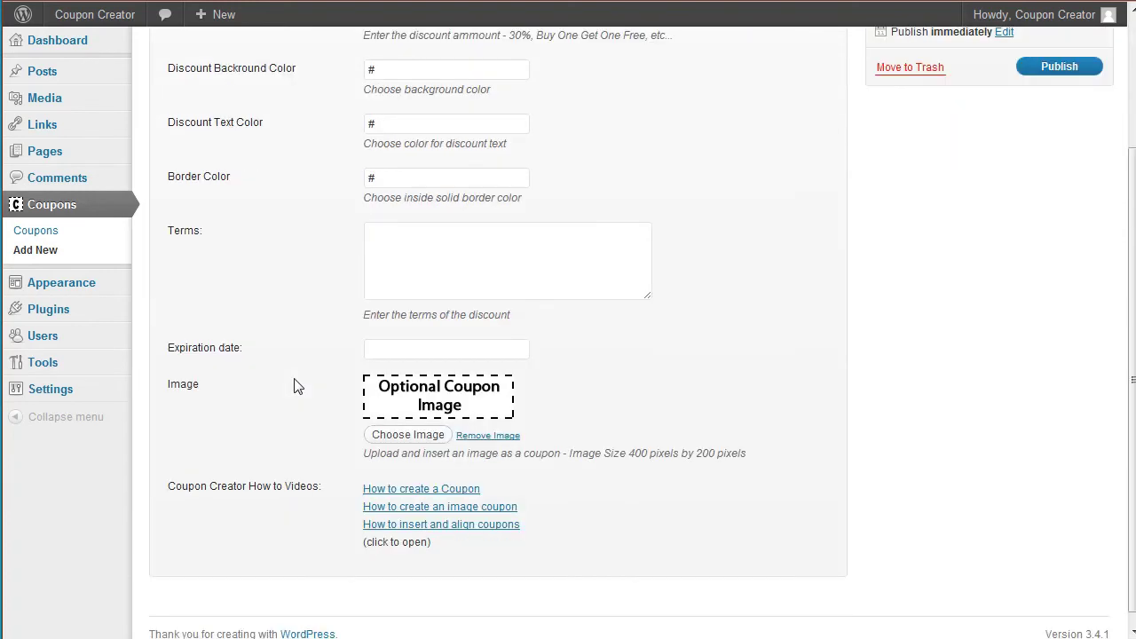
pyautogui.click(418, 348)
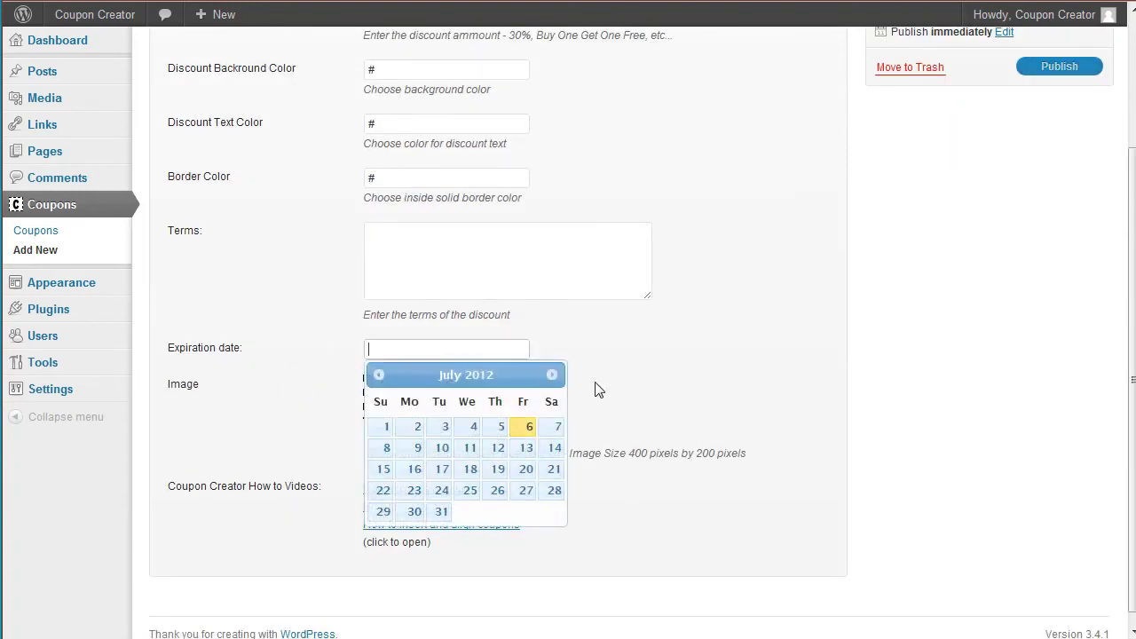
pyautogui.click(552, 374)
pyautogui.click(553, 375)
pyautogui.click(530, 469)
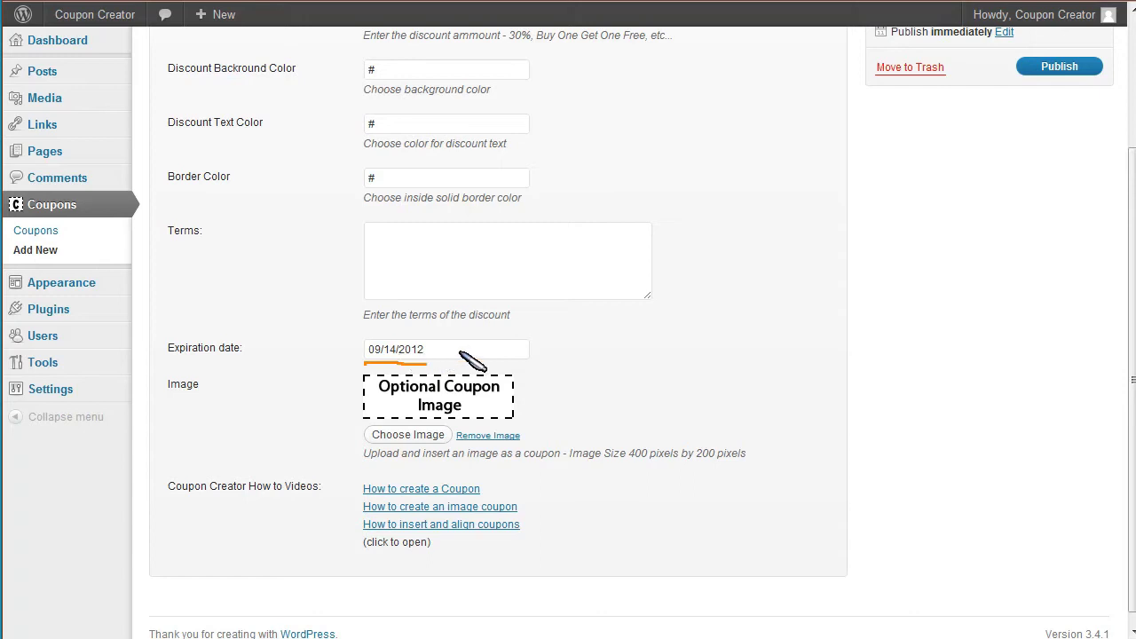
pyautogui.press('Escape')
pyautogui.scroll(-1, 502, 339)
pyautogui.moveTo(344, 360); pyautogui.dragTo(344, 418)
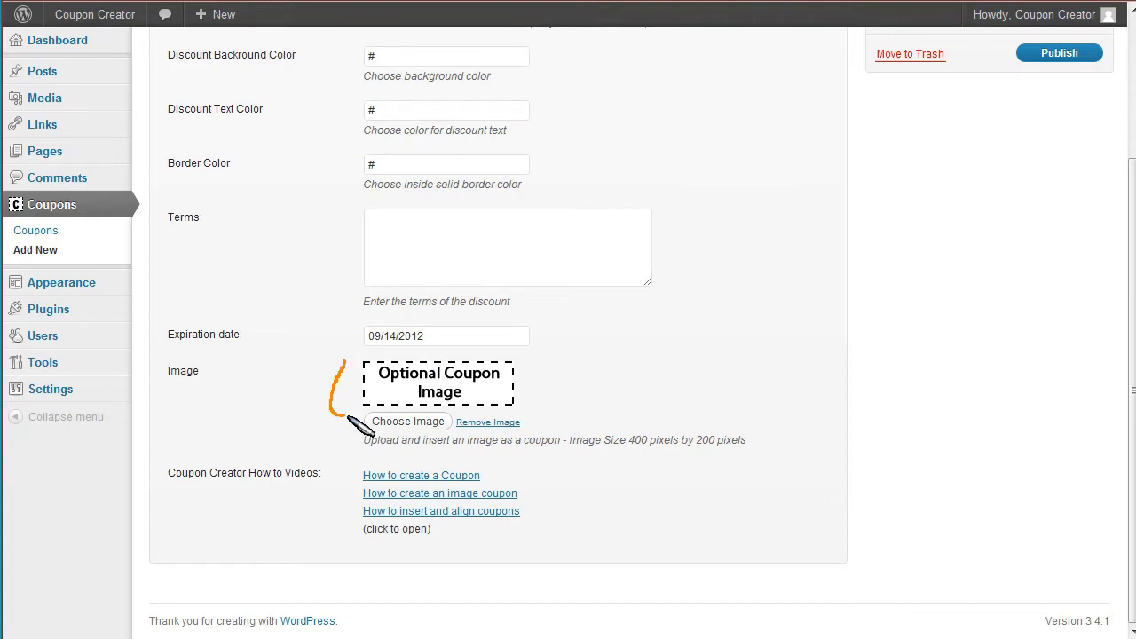
pyautogui.press('Escape')
pyautogui.hotkey('ctrl', 'shift', 'd')
pyautogui.moveTo(628, 449); pyautogui.dragTo(763, 453)
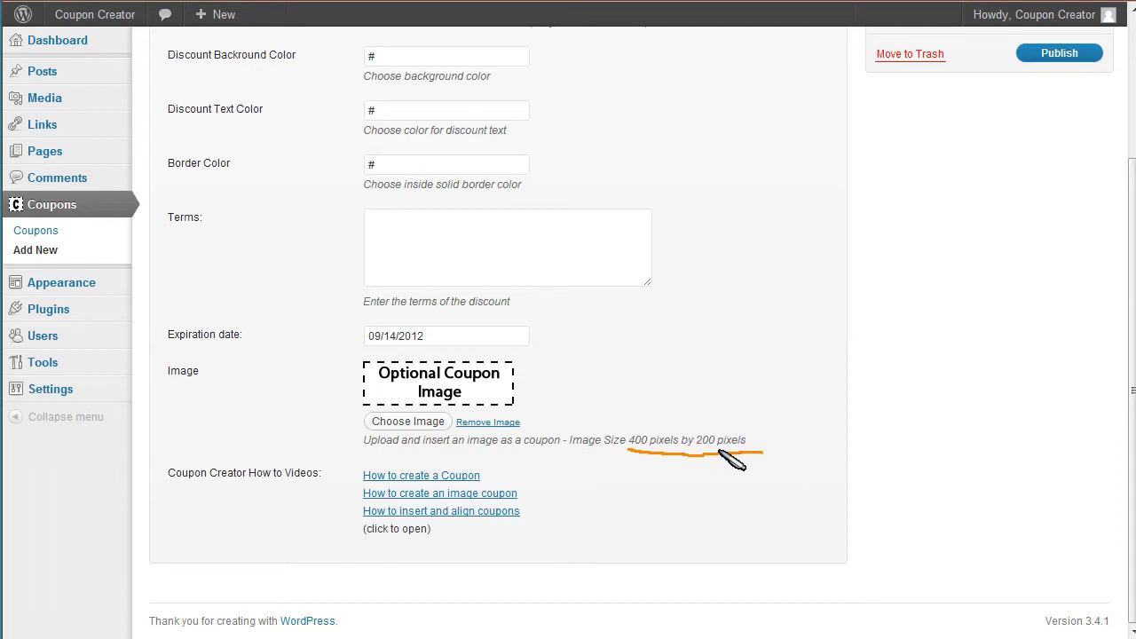
pyautogui.press('Escape')
pyautogui.moveTo(630, 451); pyautogui.dragTo(729, 450)
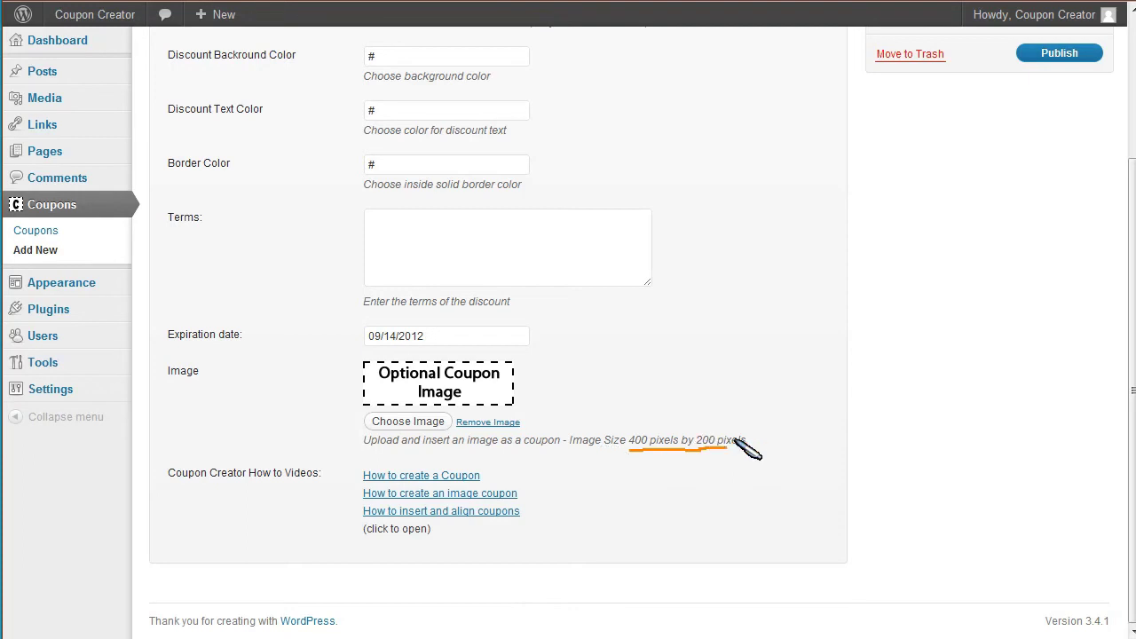
pyautogui.press('Escape')
# Upload coupon_image.png from the computer as the coupon image and title it "Coupon 25%"
pyautogui.click(394, 426)
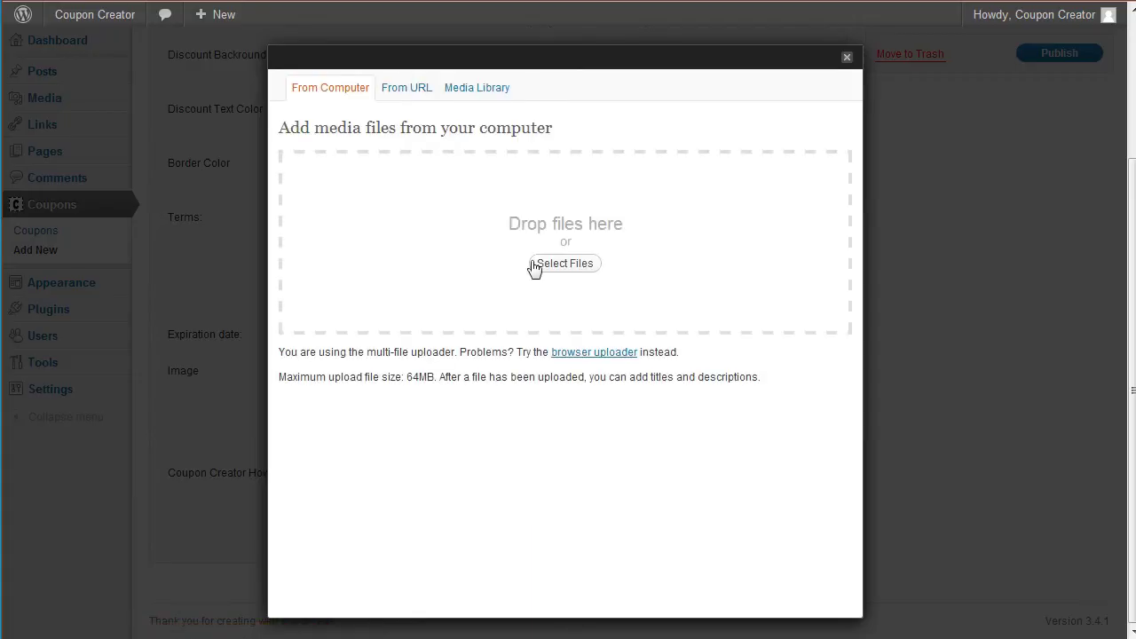
pyautogui.click(567, 267)
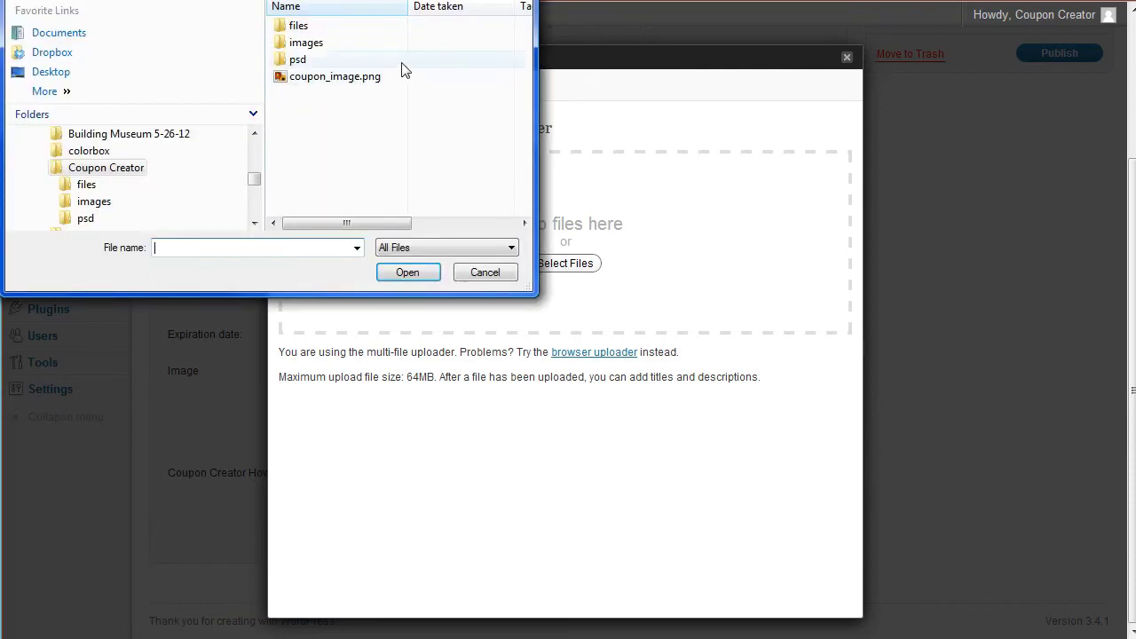
pyautogui.doubleClick(373, 80)
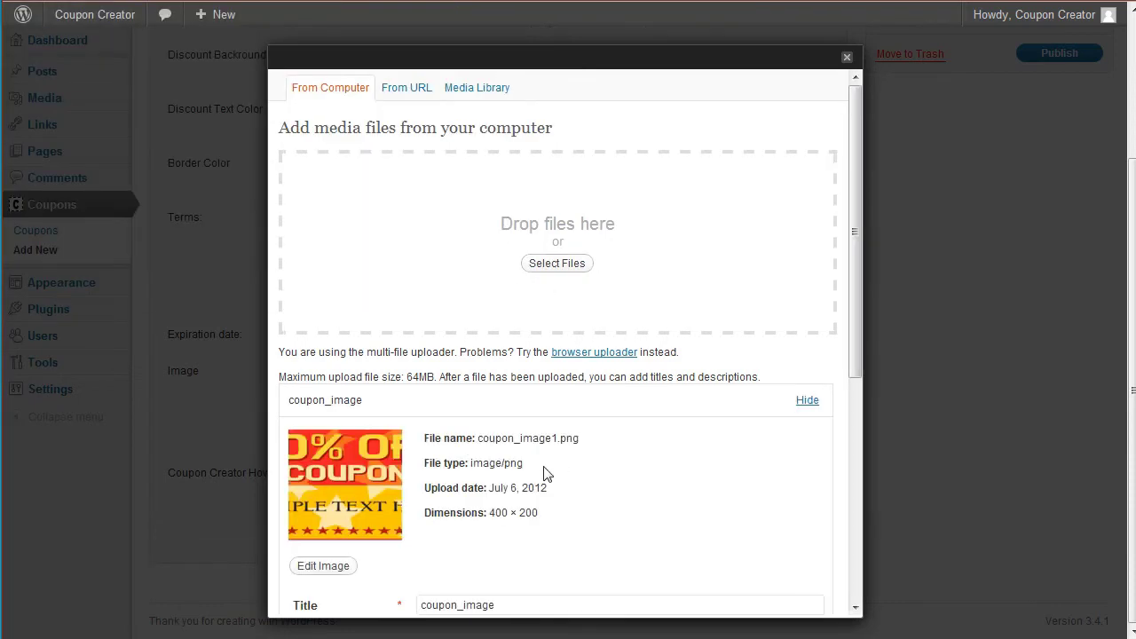
pyautogui.scroll(-3, 487, 402)
pyautogui.moveTo(506, 340); pyautogui.dragTo(225, 304)
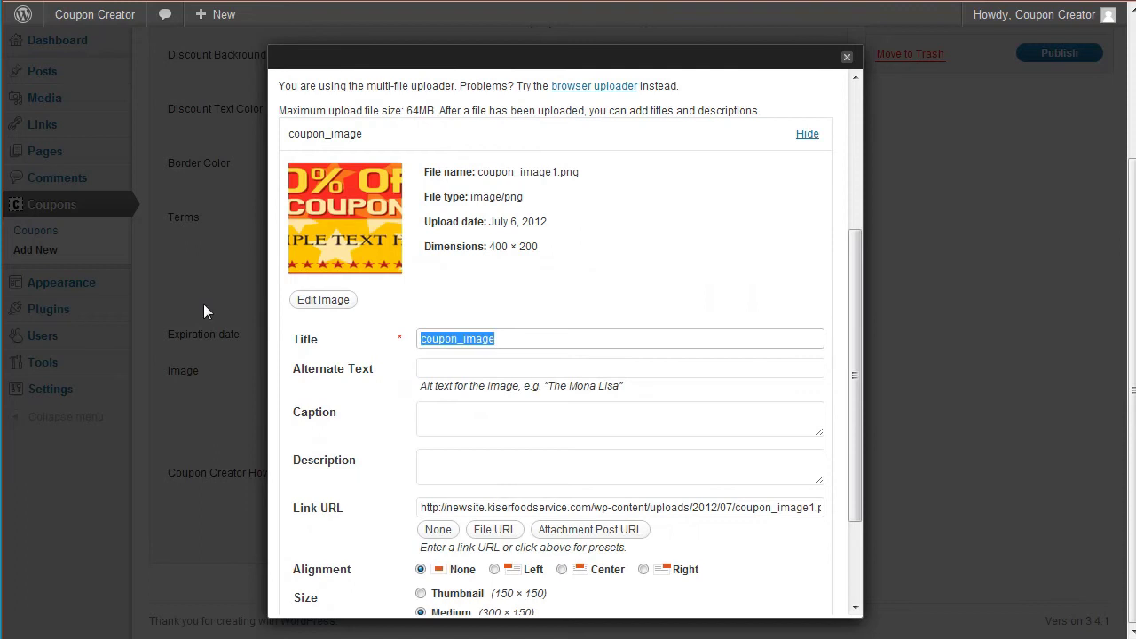
pyautogui.write('Cp')
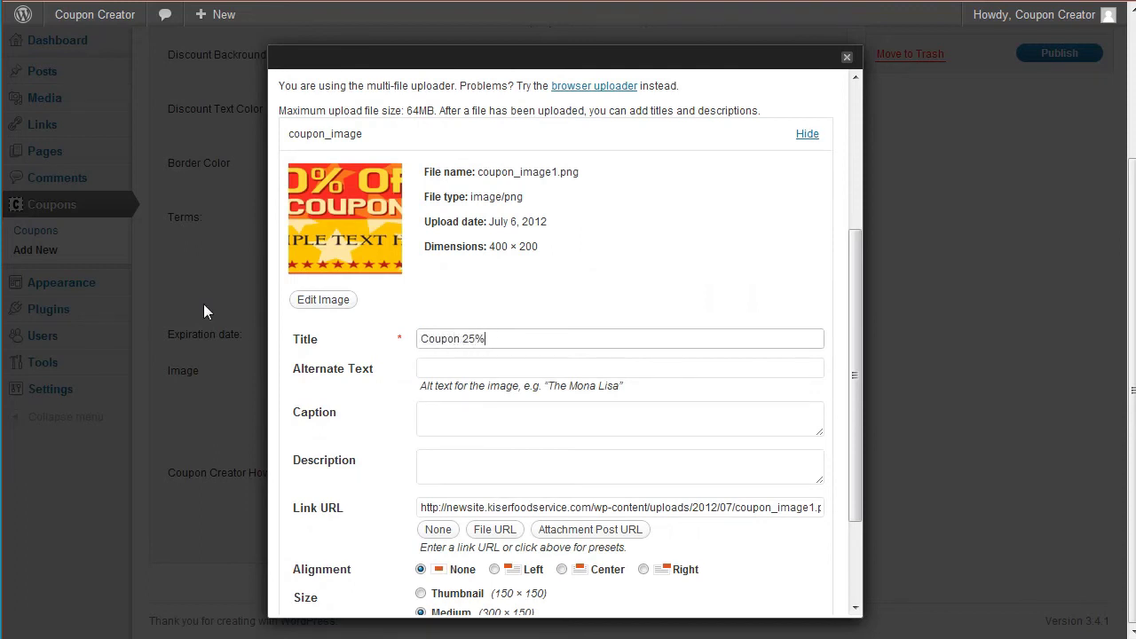
# Insert the uploaded image into the coupon at Full Size (400 × 200), with its file URL as the link
pyautogui.scroll(-1, 416, 425)
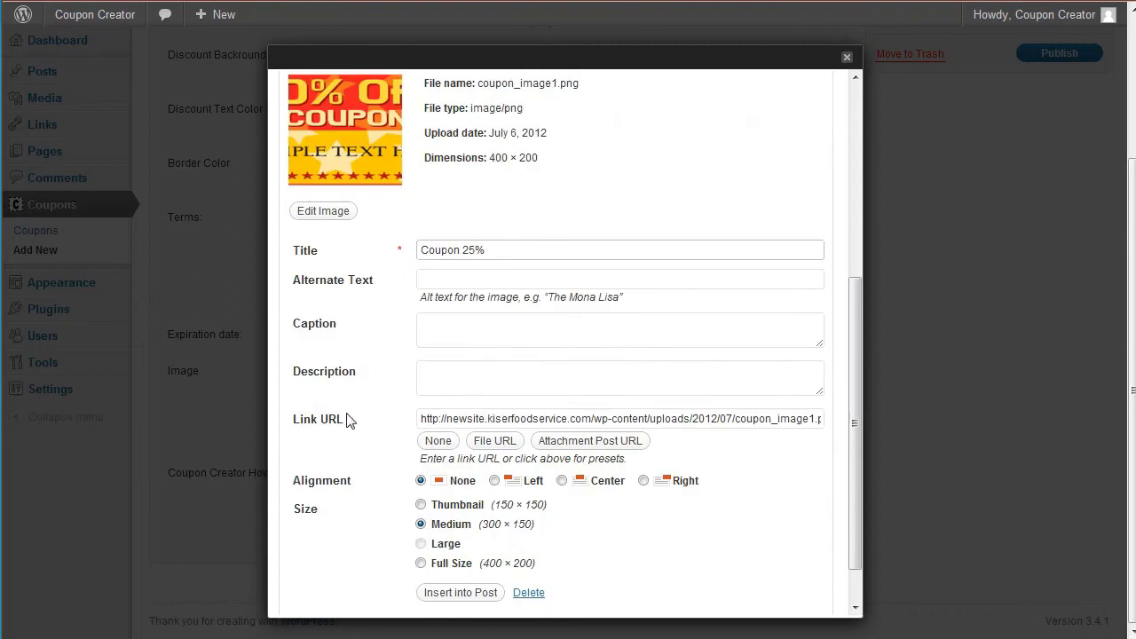
pyautogui.moveTo(347, 418)
pyautogui.mouseDown()
pyautogui.moveTo(358, 417)
pyautogui.moveTo(349, 433)
pyautogui.mouseUp()
pyautogui.click(486, 444)
pyautogui.click(438, 442)
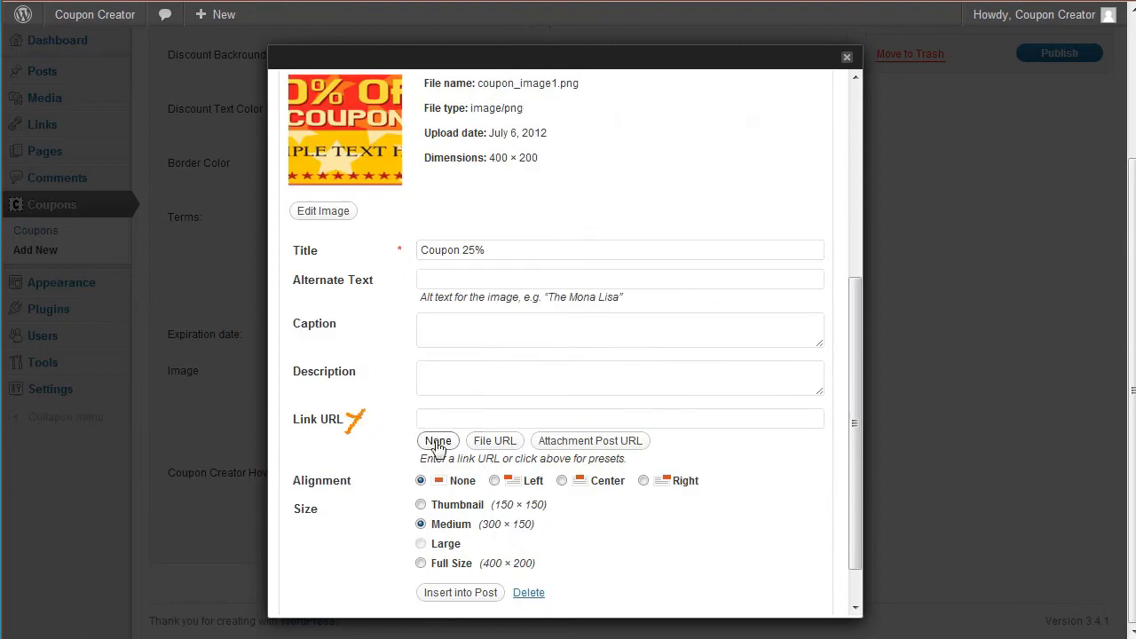
pyautogui.click(484, 442)
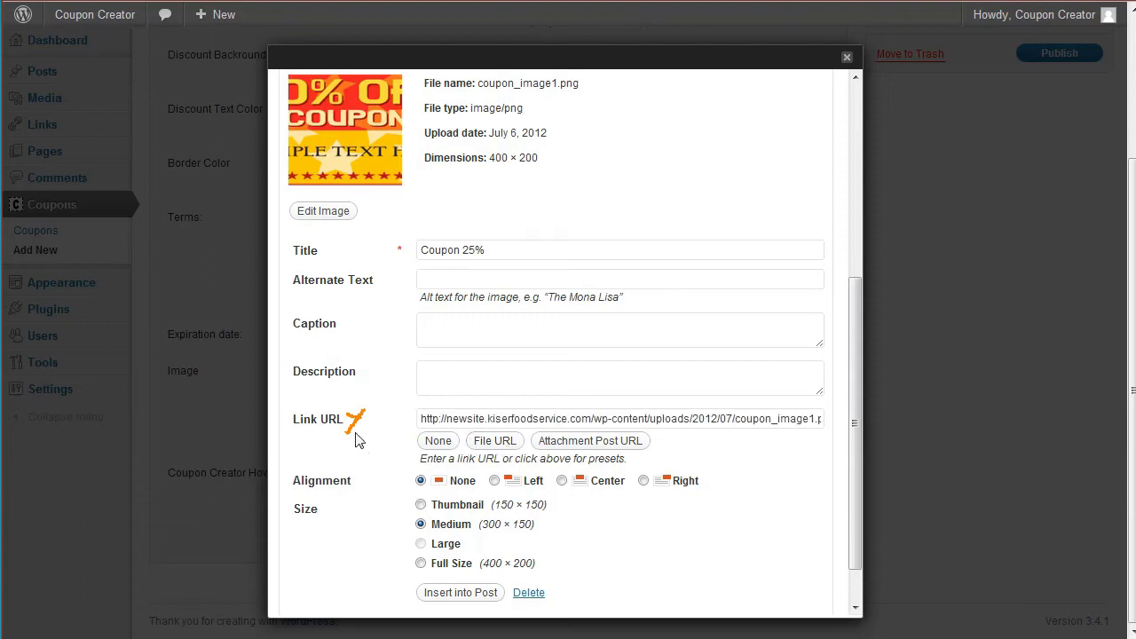
pyautogui.moveTo(389, 587); pyautogui.dragTo(418, 602)
pyautogui.moveTo(390, 583); pyautogui.dragTo(381, 609)
pyautogui.click(421, 563)
pyautogui.click(447, 593)
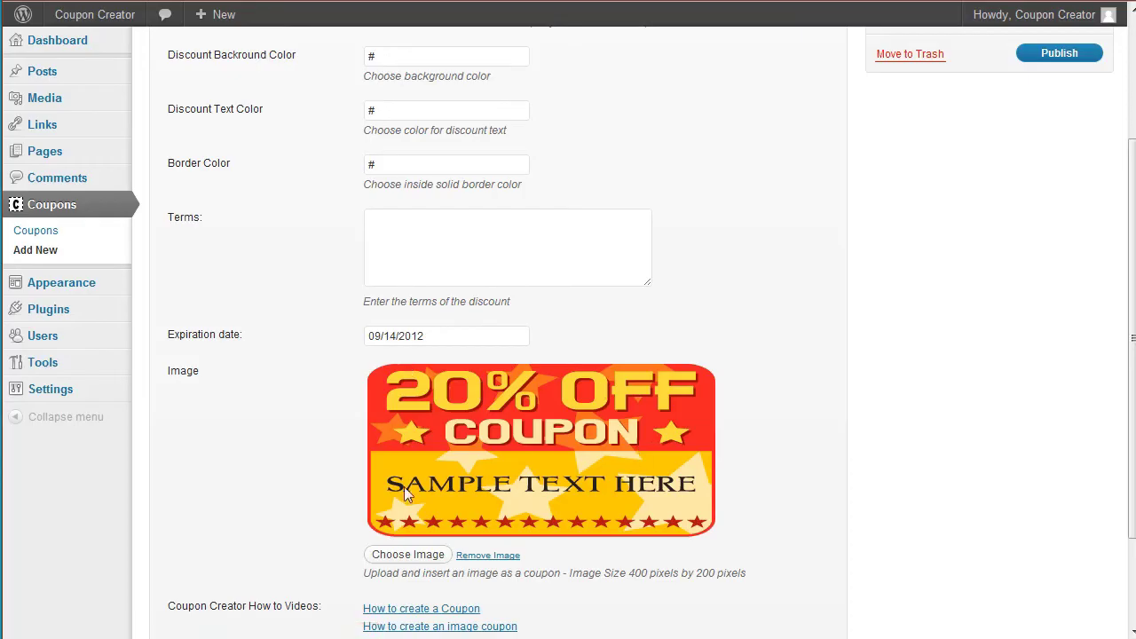
# Review the inserted coupon image along with the discount, color and terms fields of the coupon settings
pyautogui.scroll(-2, 782, 483)
pyautogui.scroll(2, 903, 392)
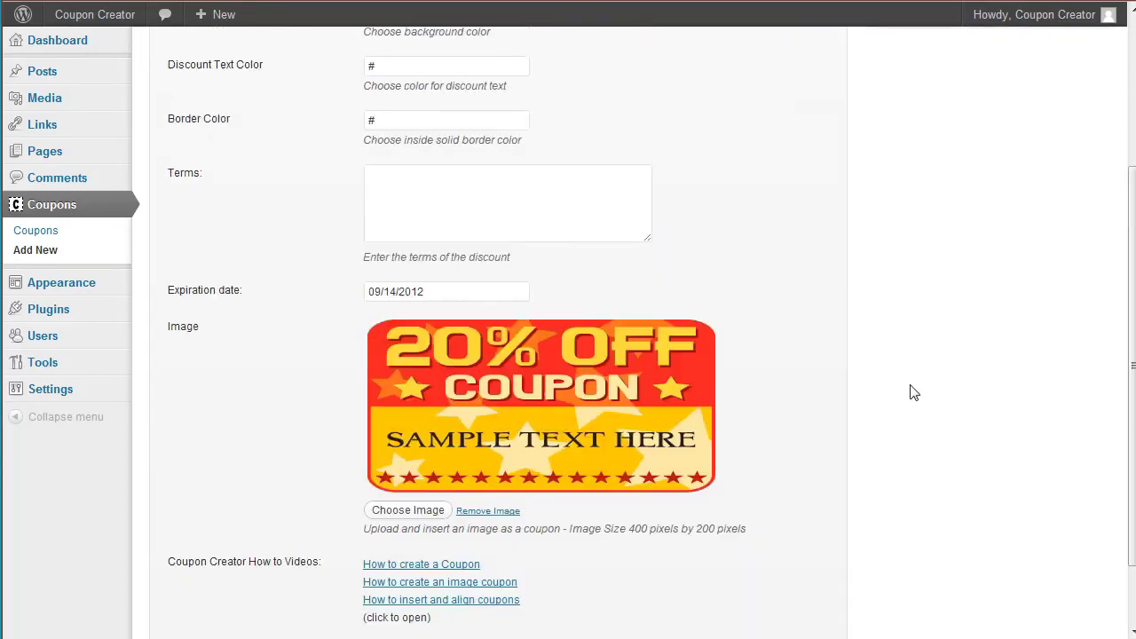
pyautogui.scroll(-2, 952, 225)
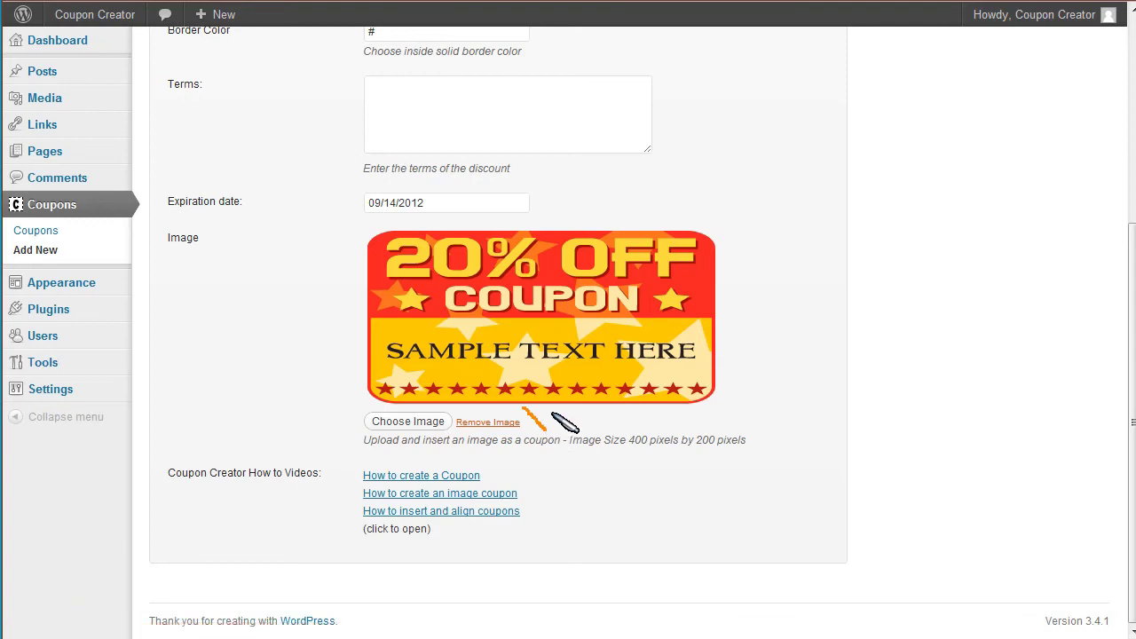
pyautogui.scroll(3, 558, 351)
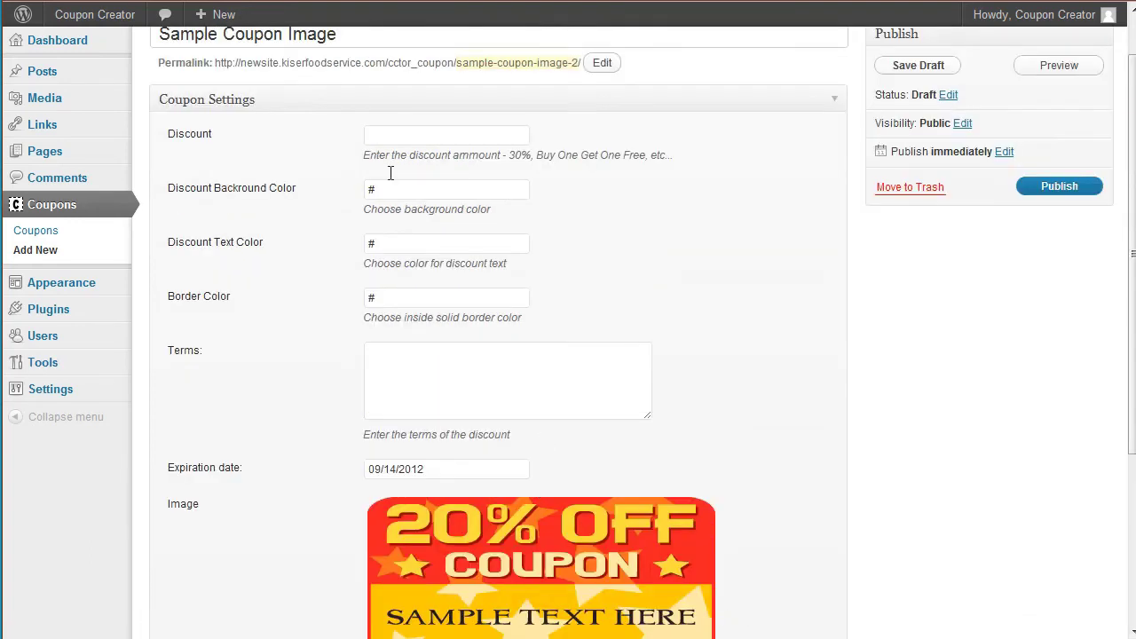
pyautogui.moveTo(359, 121)
pyautogui.mouseDown()
pyautogui.moveTo(331, 264)
pyautogui.moveTo(353, 435)
pyautogui.mouseUp()
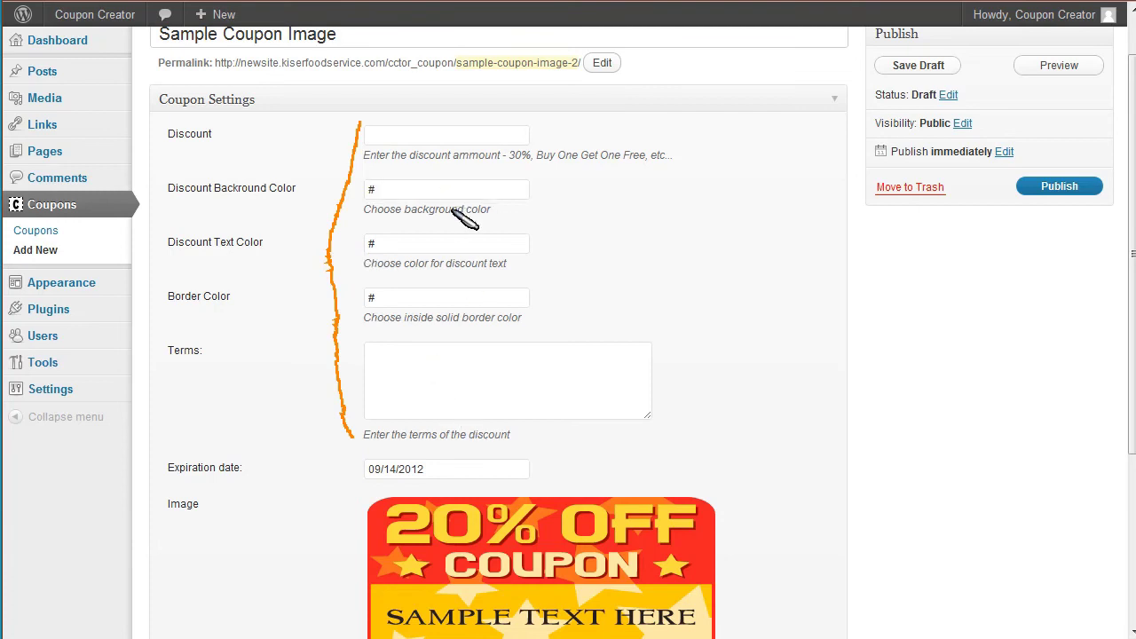
pyautogui.press('Escape')
pyautogui.scroll(-2, 711, 470)
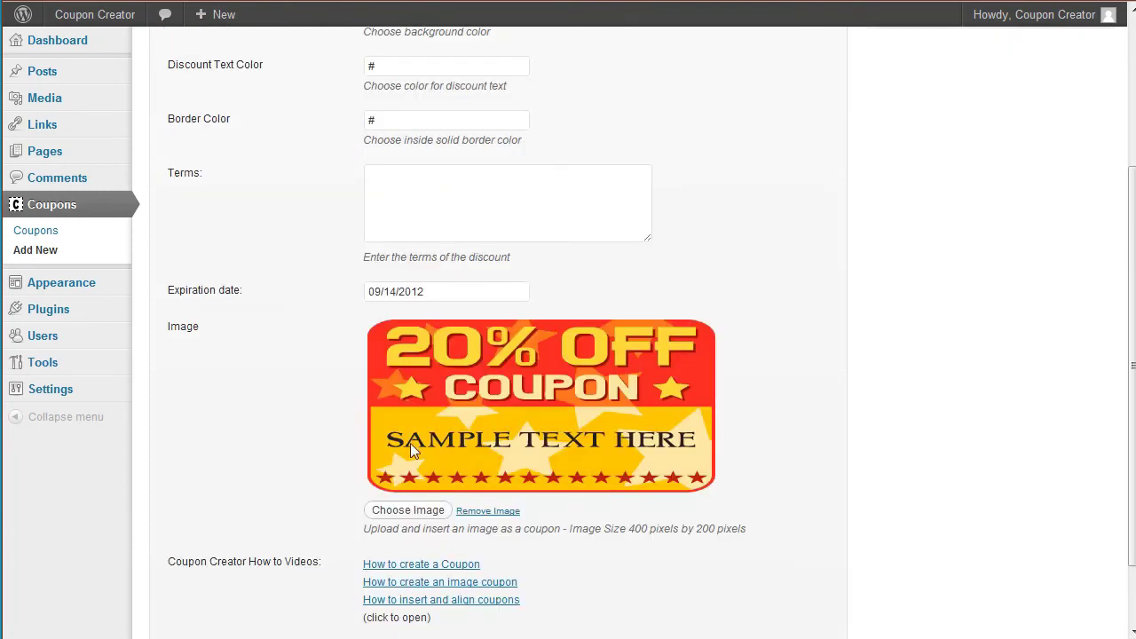
pyautogui.moveTo(341, 354); pyautogui.dragTo(365, 468)
pyautogui.press('Escape')
# Publish the Sample Coupon Image coupon
pyautogui.scroll(3, 885, 369)
pyautogui.click(1053, 246)
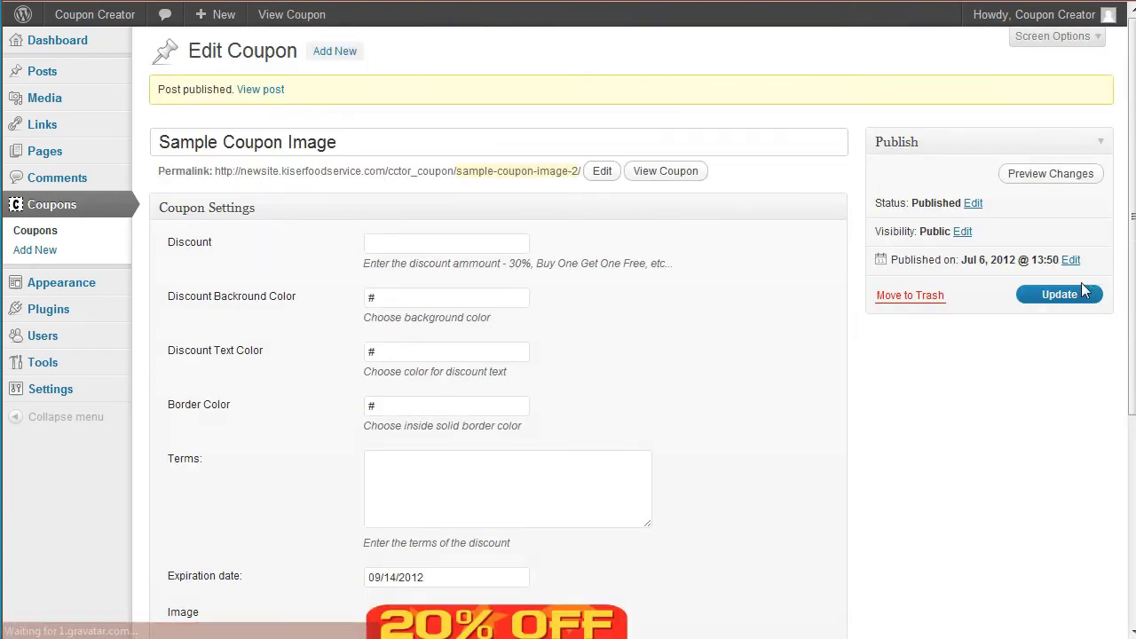
# Start a new post titled "Coupon Image Post"
pyautogui.moveTo(78, 73)
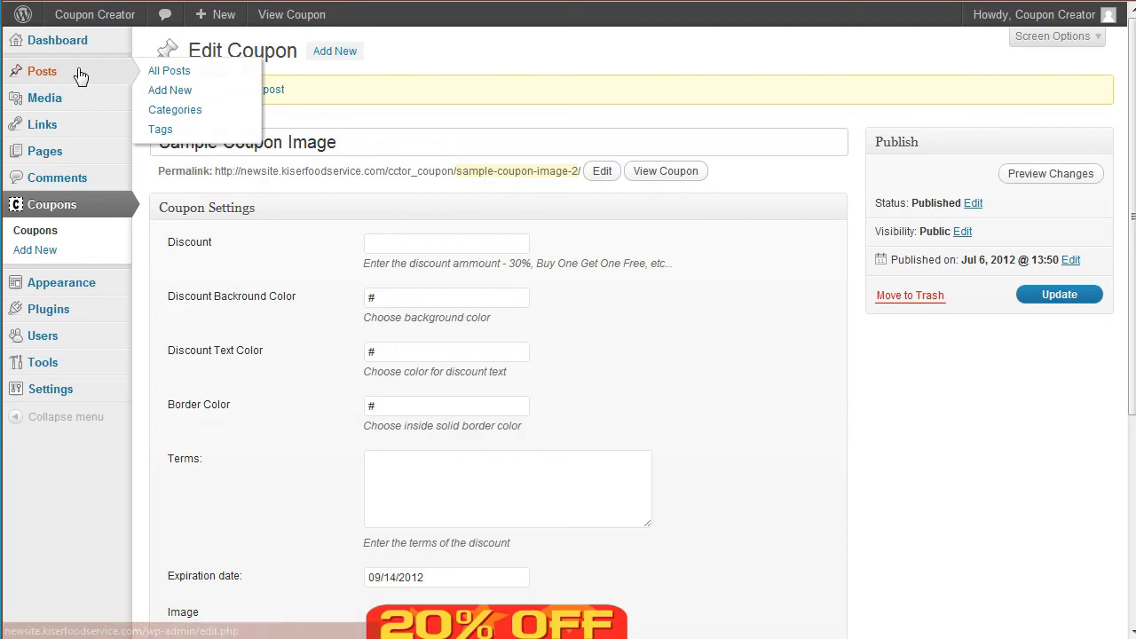
pyautogui.click(162, 94)
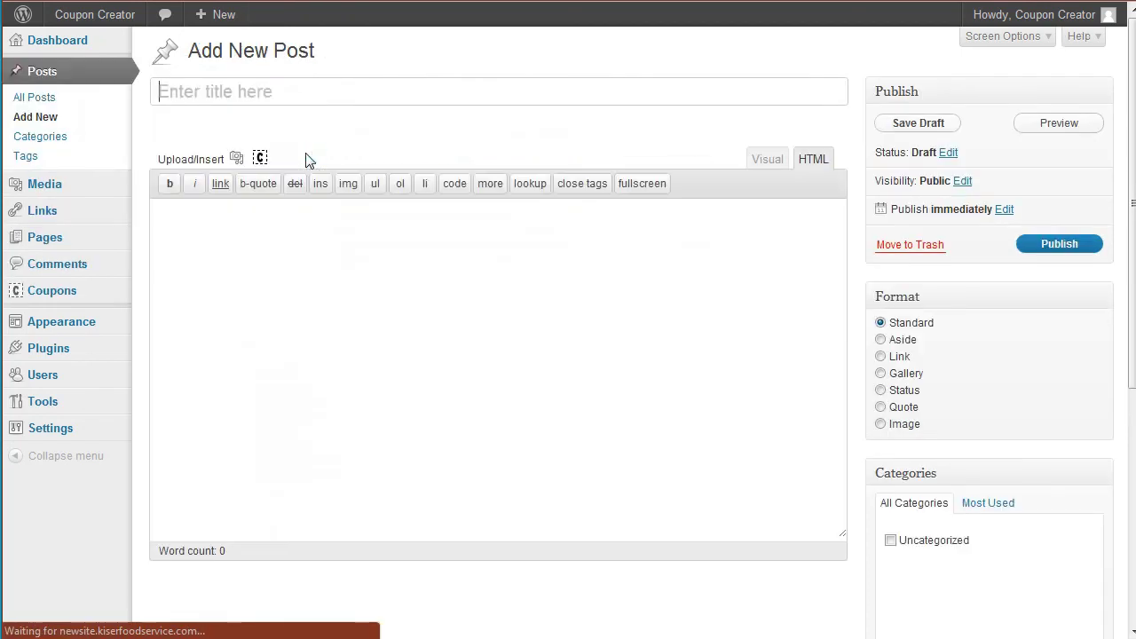
pyautogui.write('Coupon Image Post')
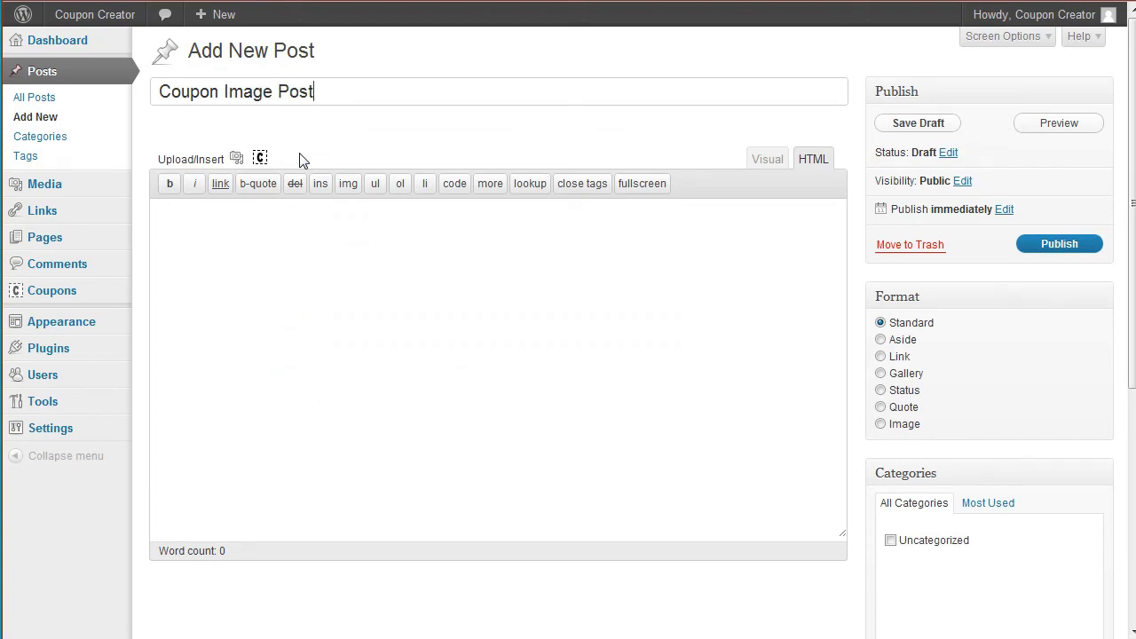
# Insert the Sample Coupon Image coupon into the post with the Align Left alignment
pyautogui.click(260, 157)
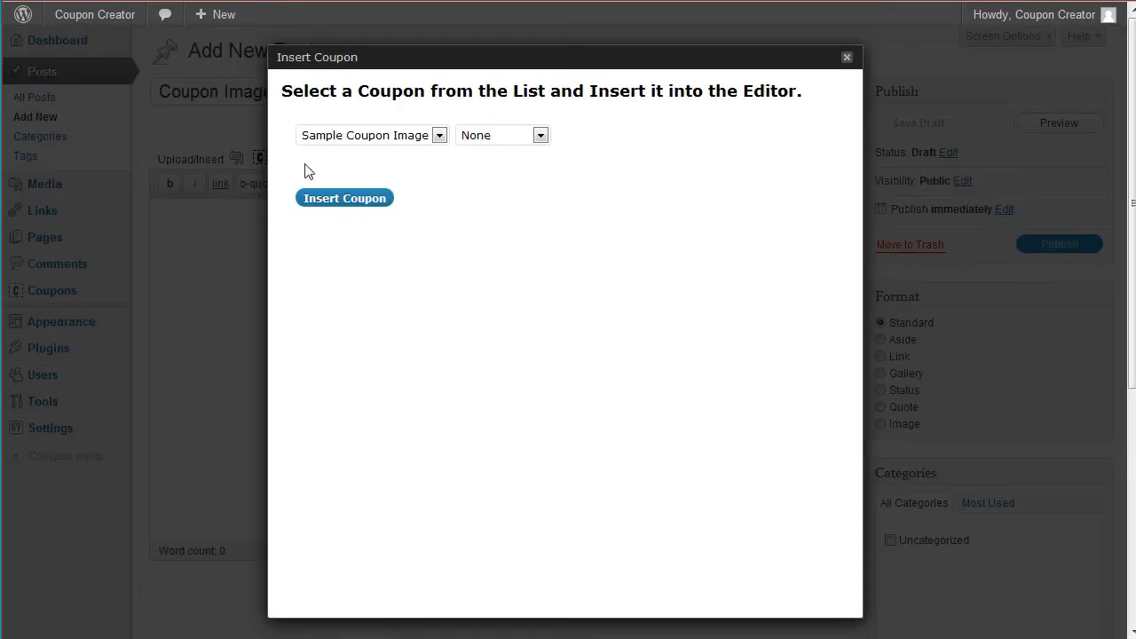
pyautogui.click(439, 136)
pyautogui.click(423, 150)
pyautogui.click(502, 139)
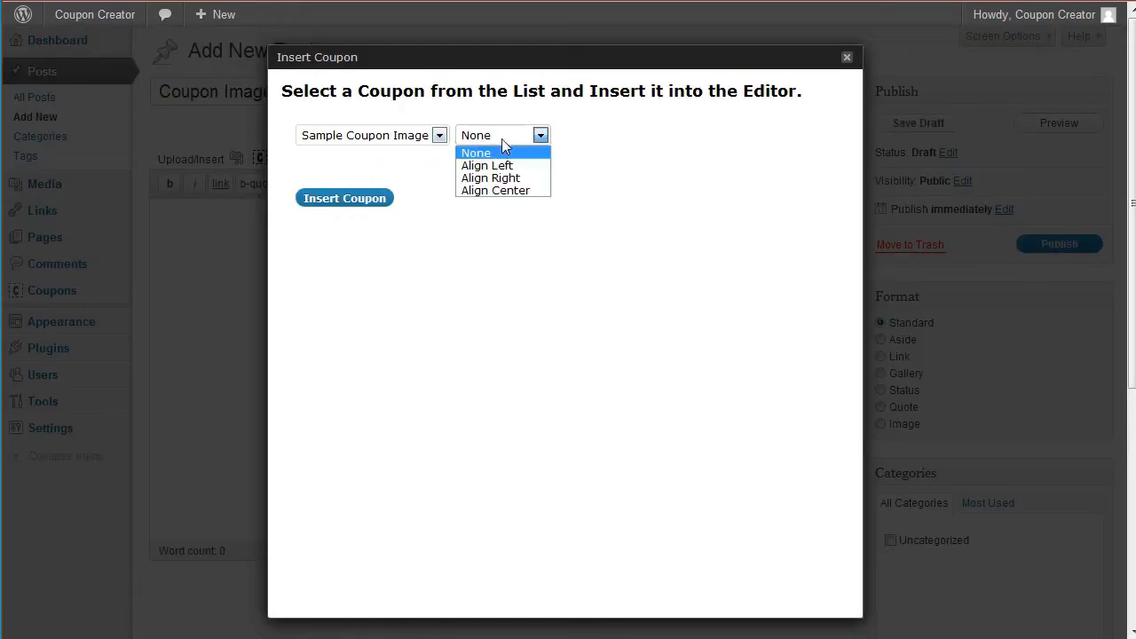
pyautogui.click(487, 165)
pyautogui.click(391, 201)
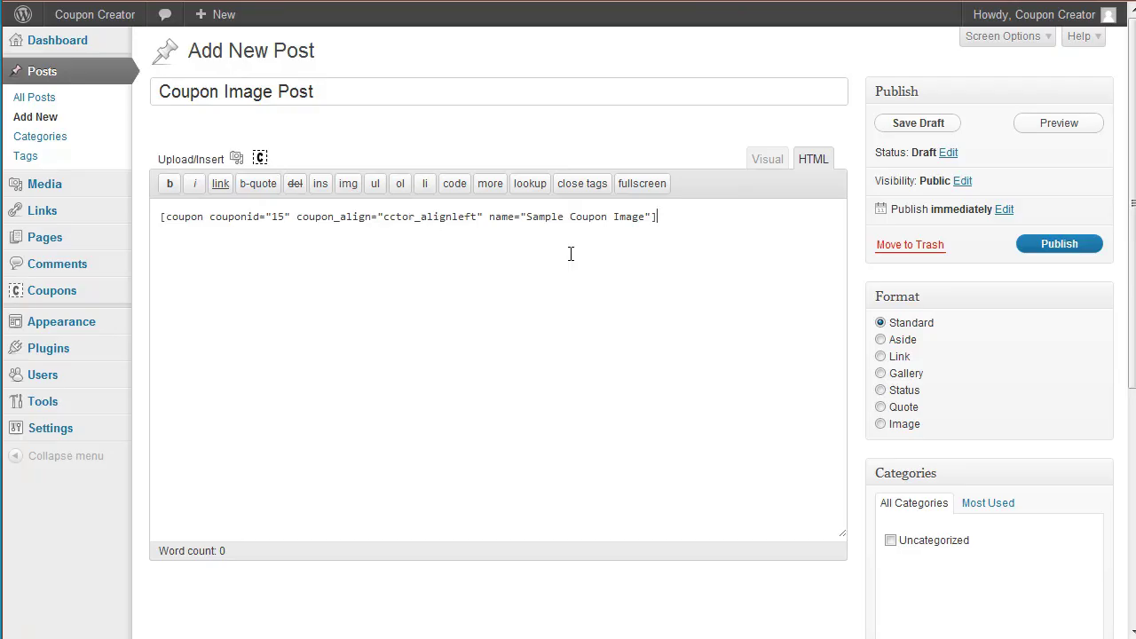
# Insert the Sample Coupon Image coupon into the post a second time with the Align Right alignment
pyautogui.click(264, 163)
pyautogui.click(409, 137)
pyautogui.moveTo(470, 99); pyautogui.dragTo(505, 136)
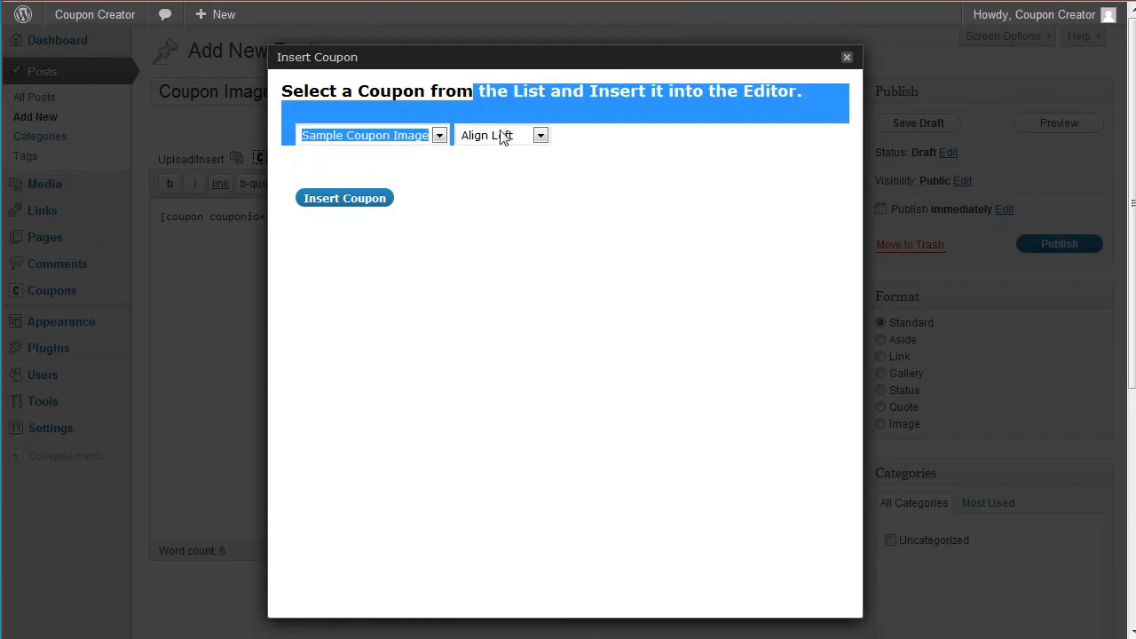
pyautogui.click(506, 137)
pyautogui.click(525, 177)
pyautogui.click(681, 272)
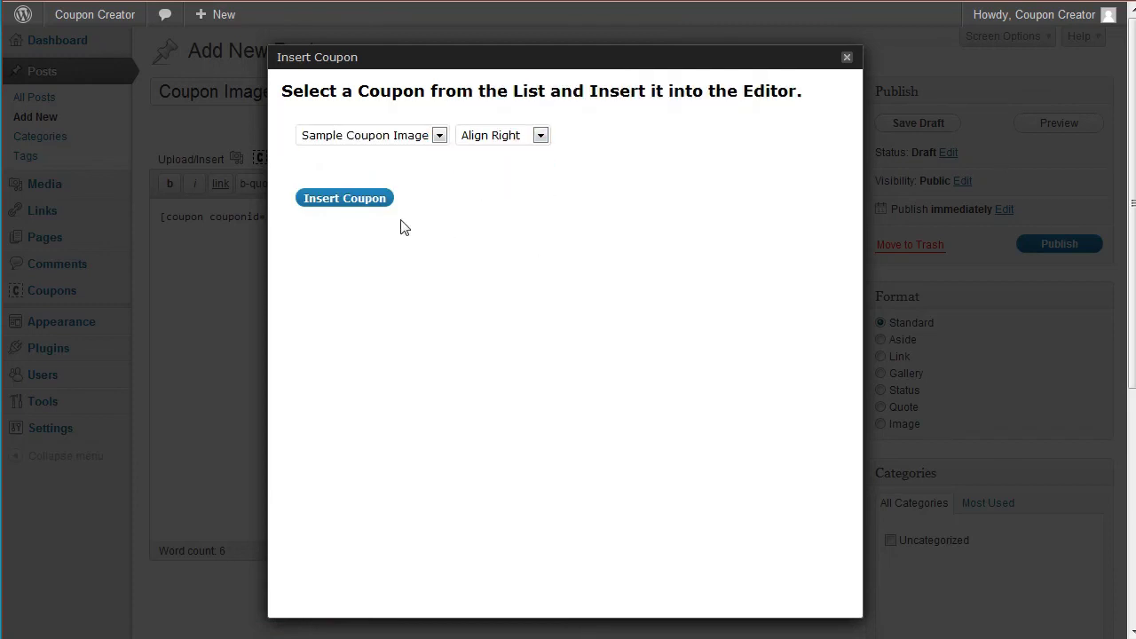
pyautogui.click(344, 198)
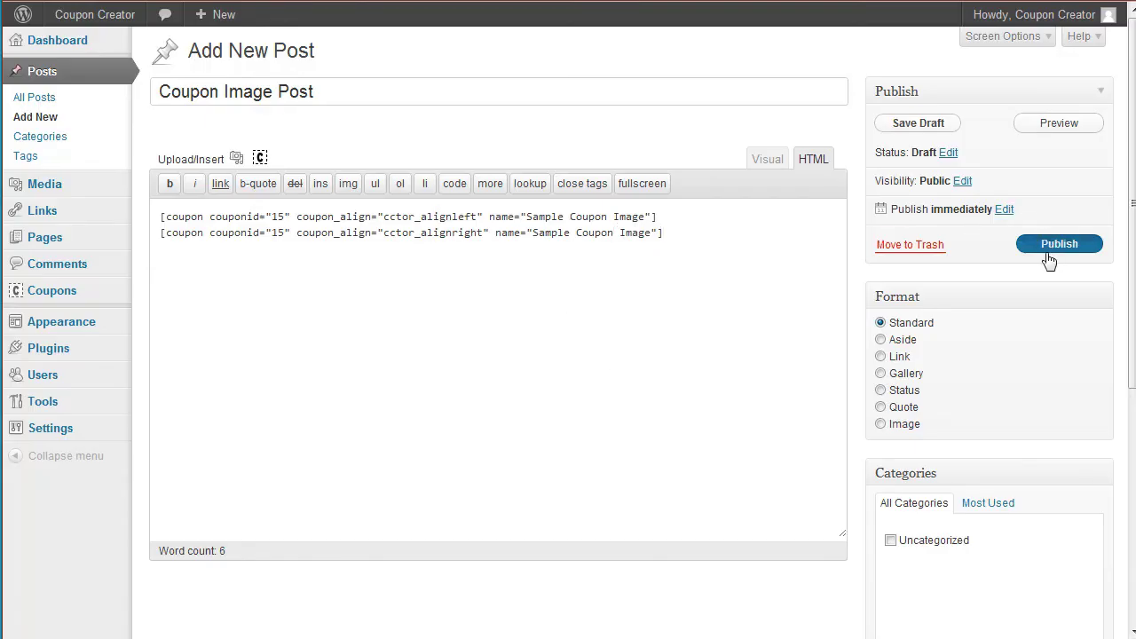
# Publish the Coupon Image Post and open the live post to view both inserted coupons
pyautogui.click(1050, 248)
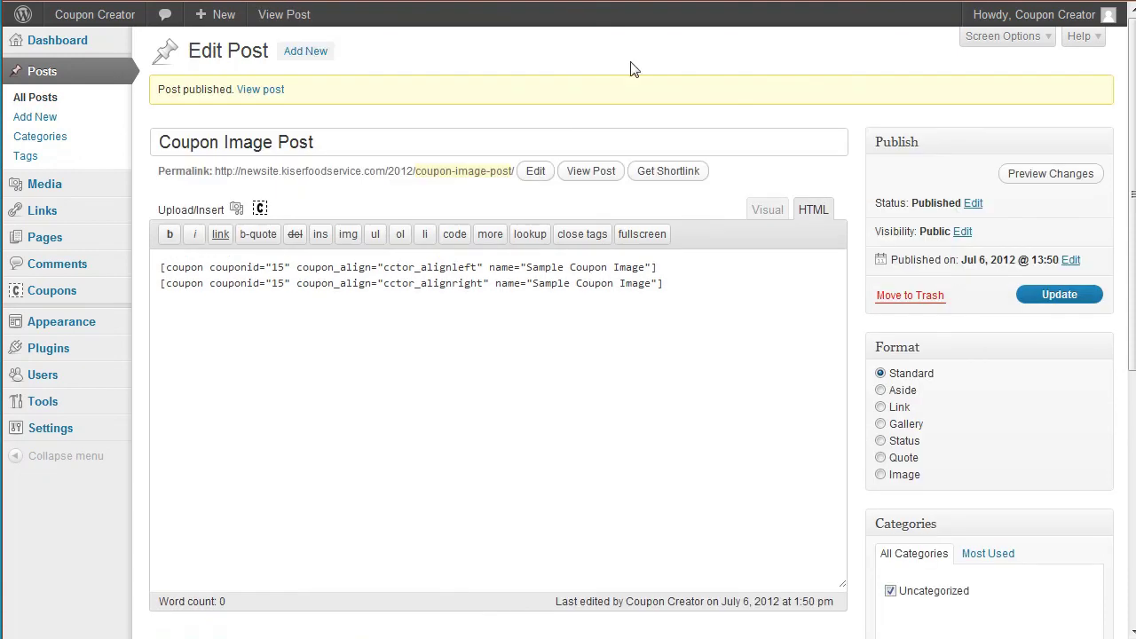
pyautogui.rightClick(258, 91)
pyautogui.click(281, 102)
pyautogui.scroll(-6, 662, 294)
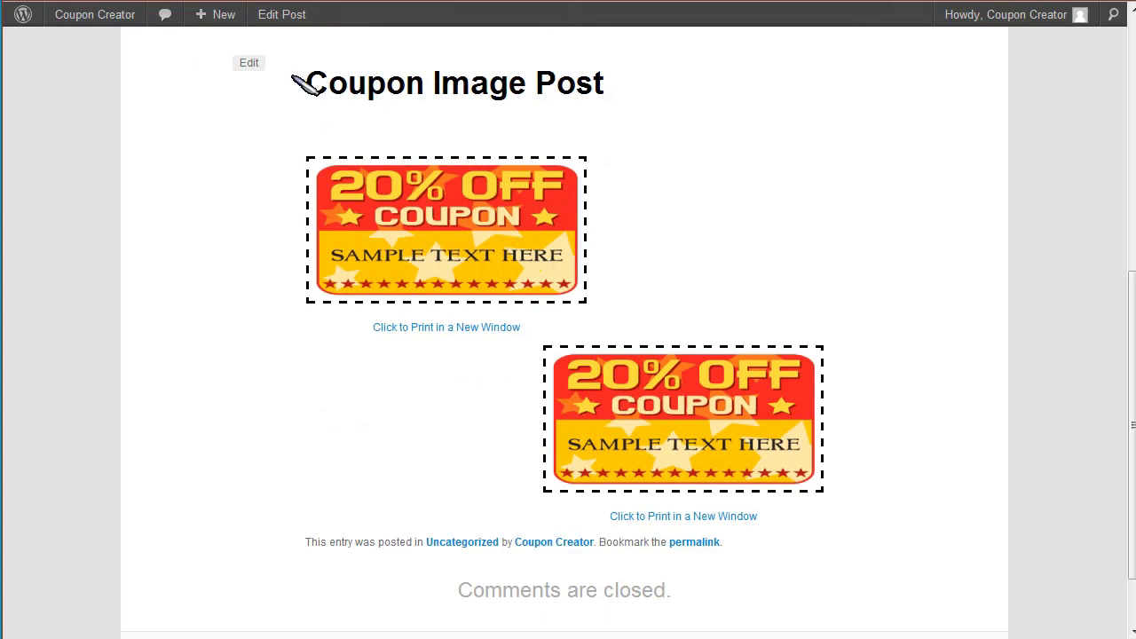
pyautogui.moveTo(310, 142); pyautogui.dragTo(270, 316)
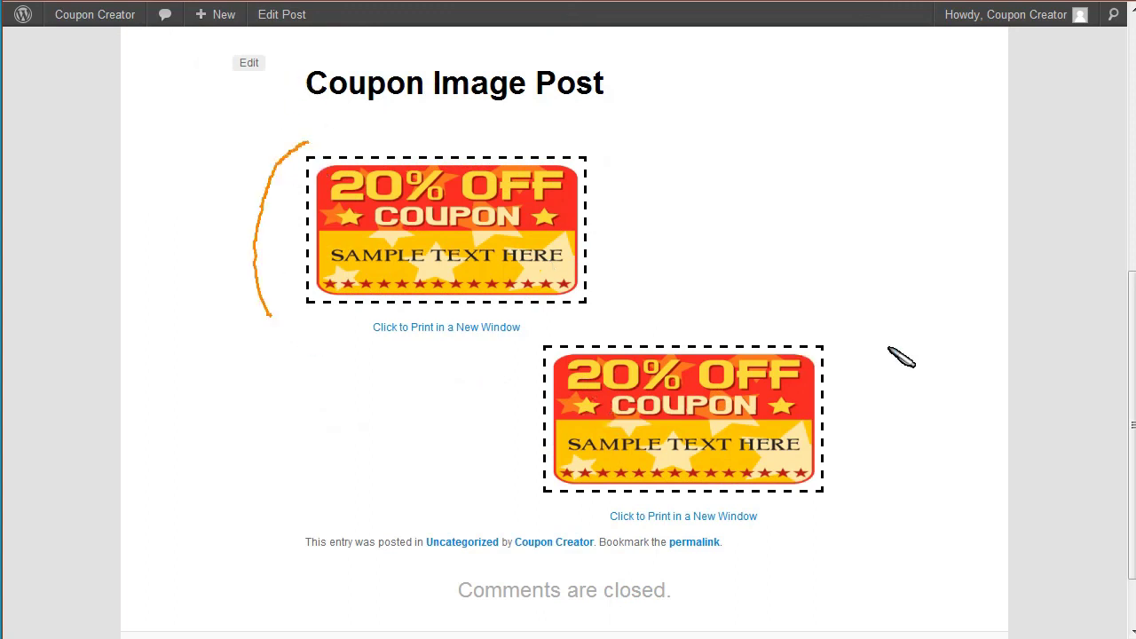
pyautogui.moveTo(818, 328)
pyautogui.mouseDown()
pyautogui.moveTo(872, 465)
pyautogui.moveTo(855, 502)
pyautogui.mouseUp()
pyautogui.moveTo(348, 348); pyautogui.dragTo(443, 349)
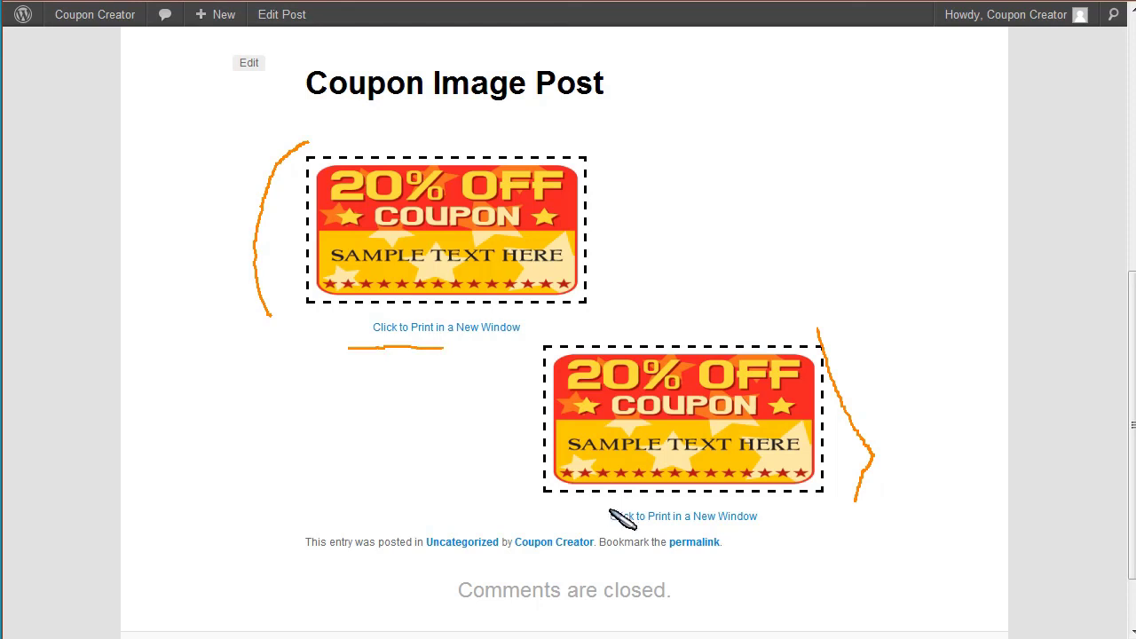
pyautogui.moveTo(609, 534); pyautogui.dragTo(744, 545)
pyautogui.press('Escape')
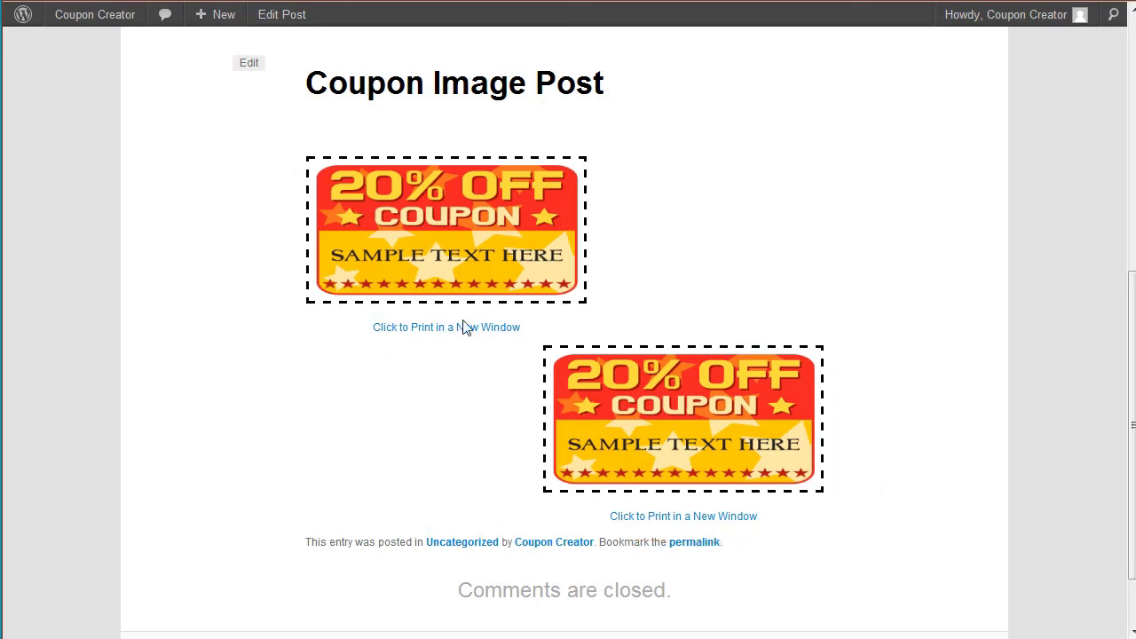
# Open the print view of the left-aligned coupon from its link in the post and examine the coupon
pyautogui.click(461, 331)
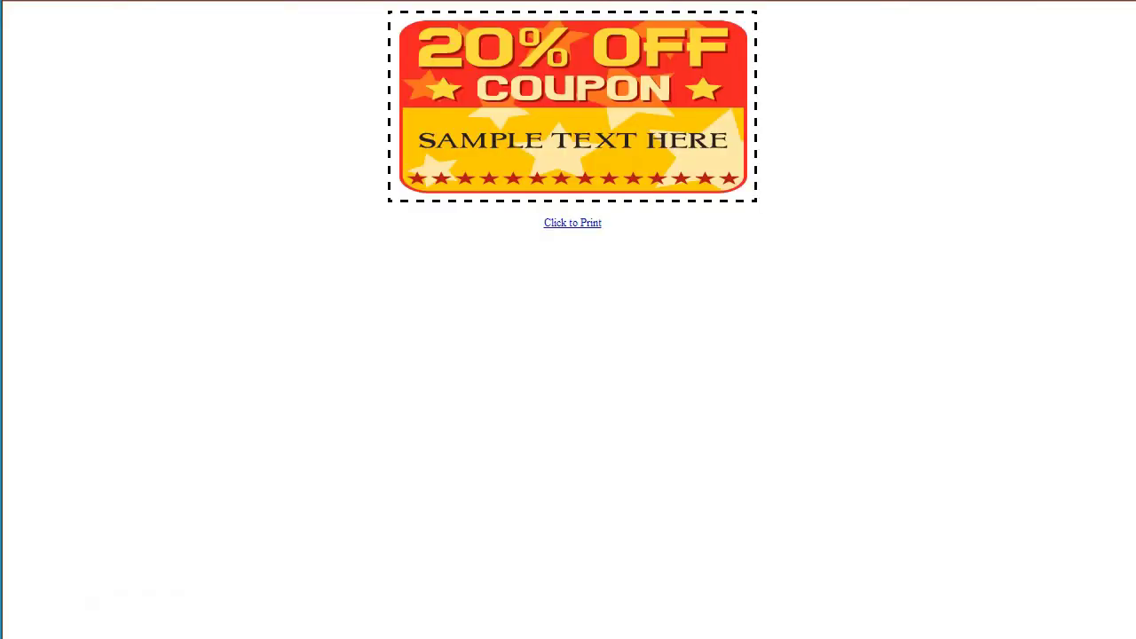
pyautogui.moveTo(358, 18); pyautogui.dragTo(395, 201)
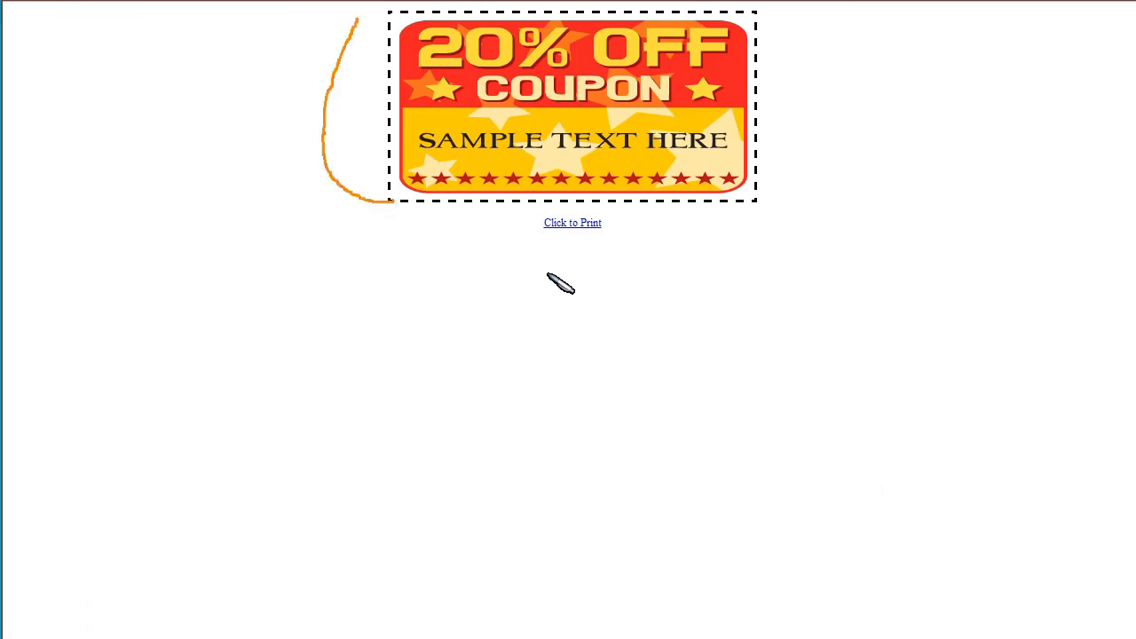
pyautogui.press('Escape')
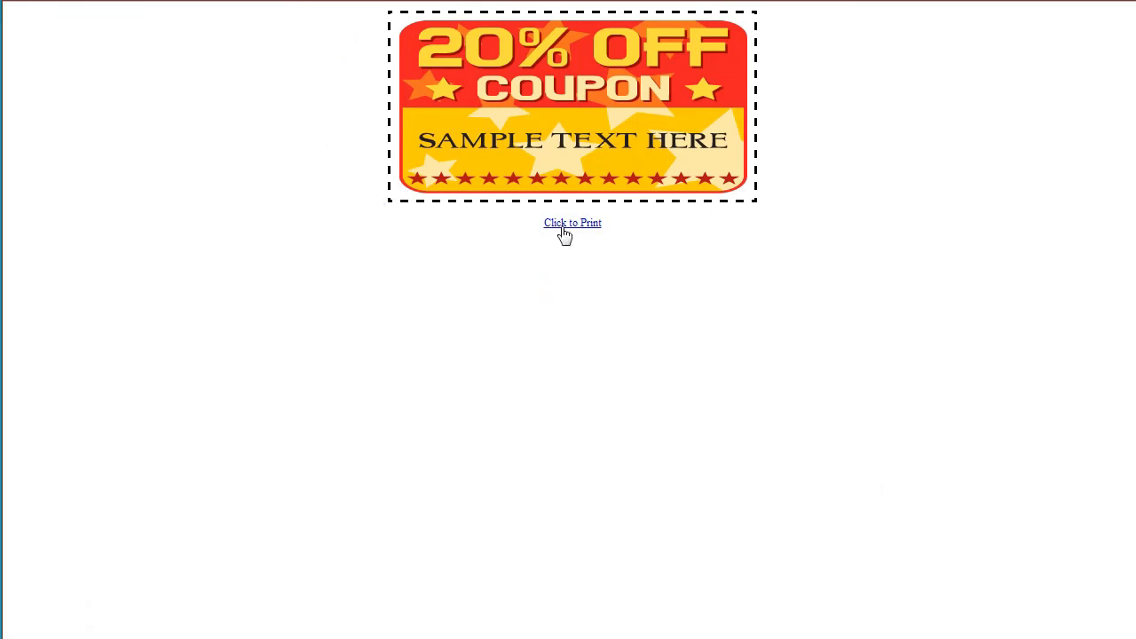